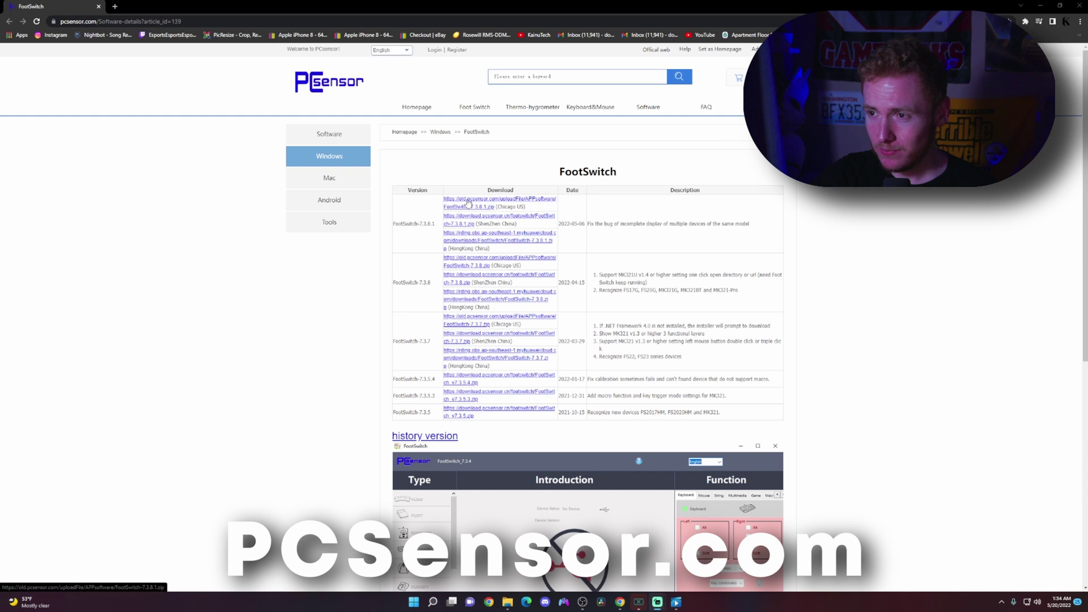
- Download the FootSwitch-7.3.8.1 zip from the first link in the PCsensor download table
{"action": "left_click", "coordinate": [468, 203]}
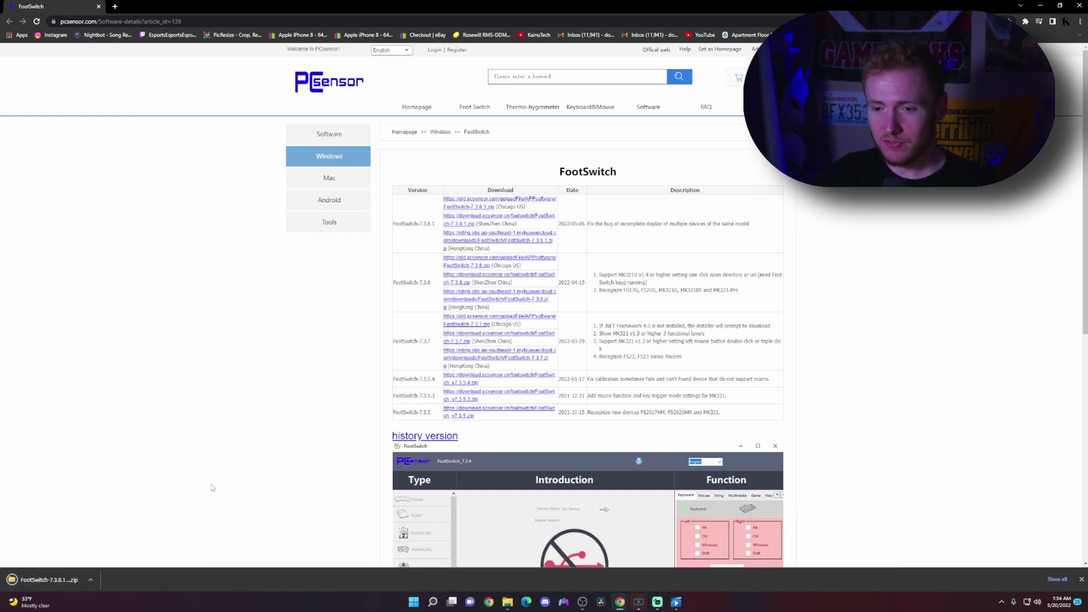
- Run the FootSwitch installer from the zip past the SmartScreen warning and install with default folder
{"action": "left_click", "coordinate": [51, 580]}
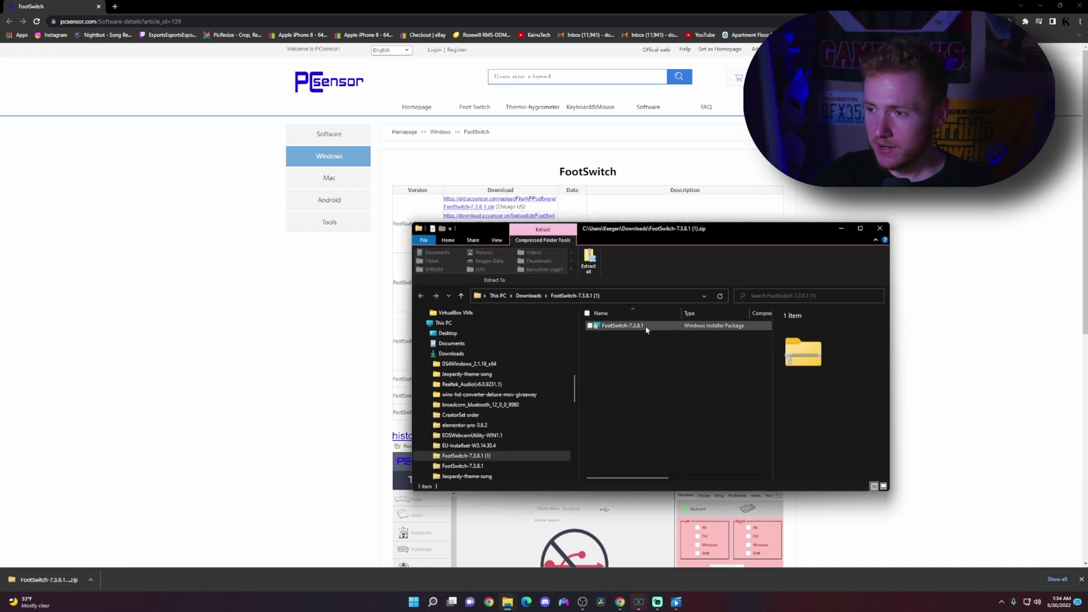
{"action": "double_click", "coordinate": [622, 327]}
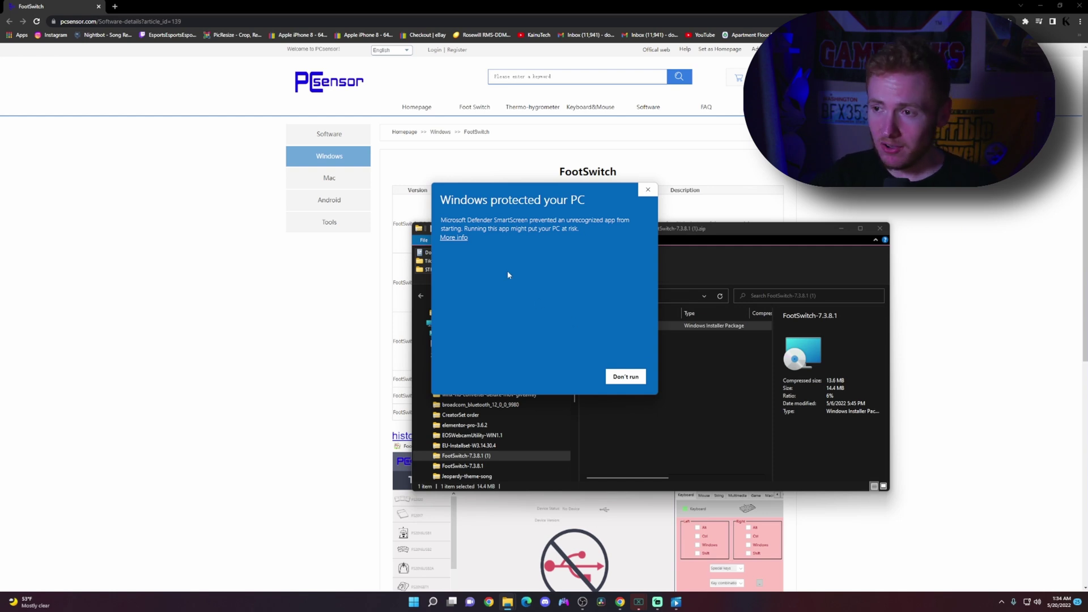
{"action": "left_click", "coordinate": [460, 239]}
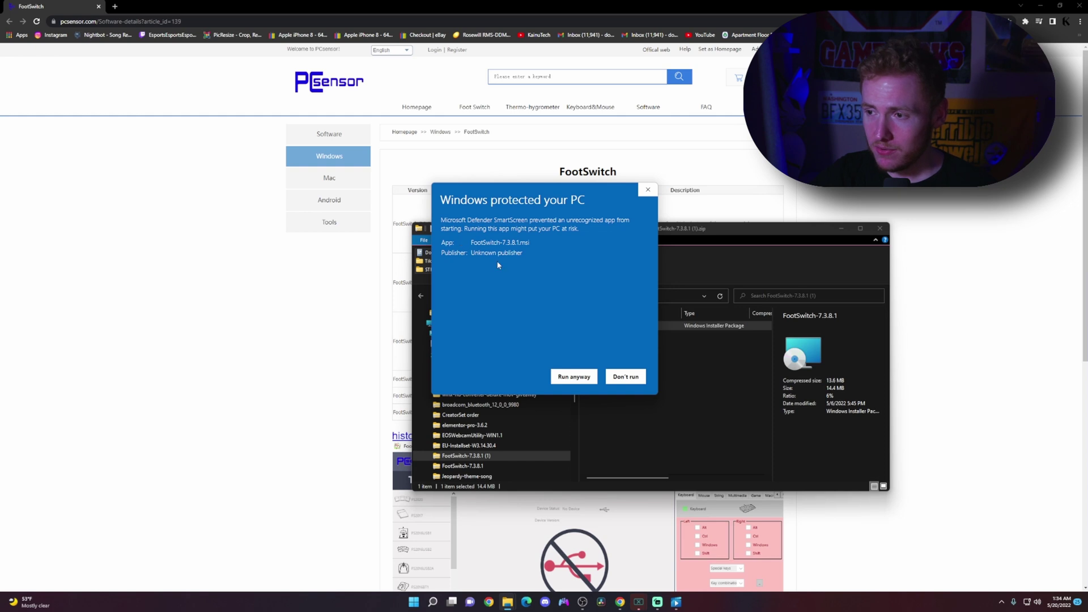
{"action": "left_click", "coordinate": [575, 377]}
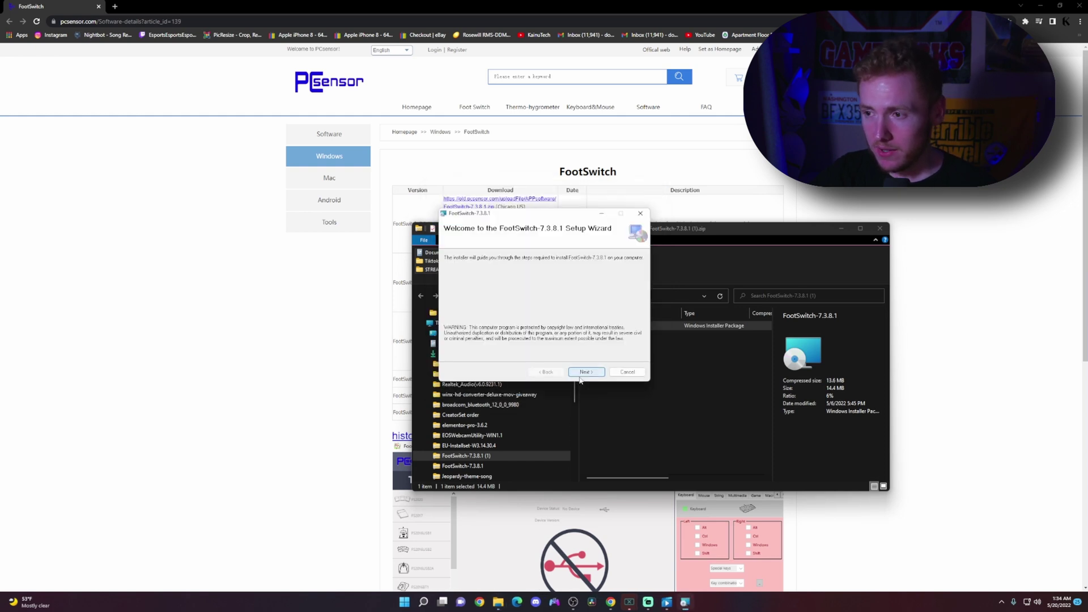
{"action": "left_click", "coordinate": [584, 372]}
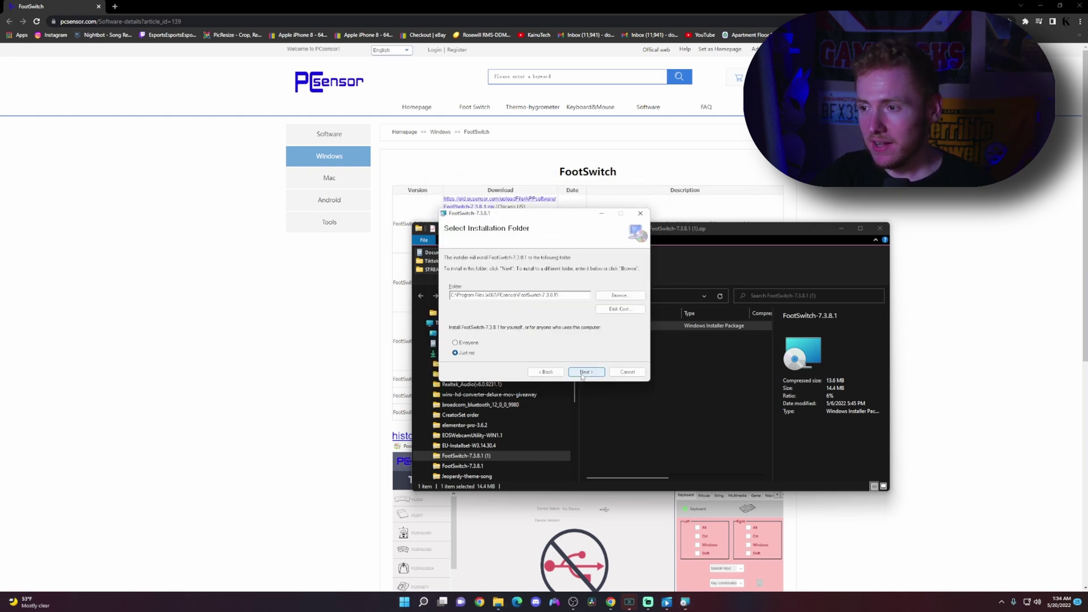
{"action": "left_click", "coordinate": [585, 373]}
{"action": "left_click", "coordinate": [583, 374]}
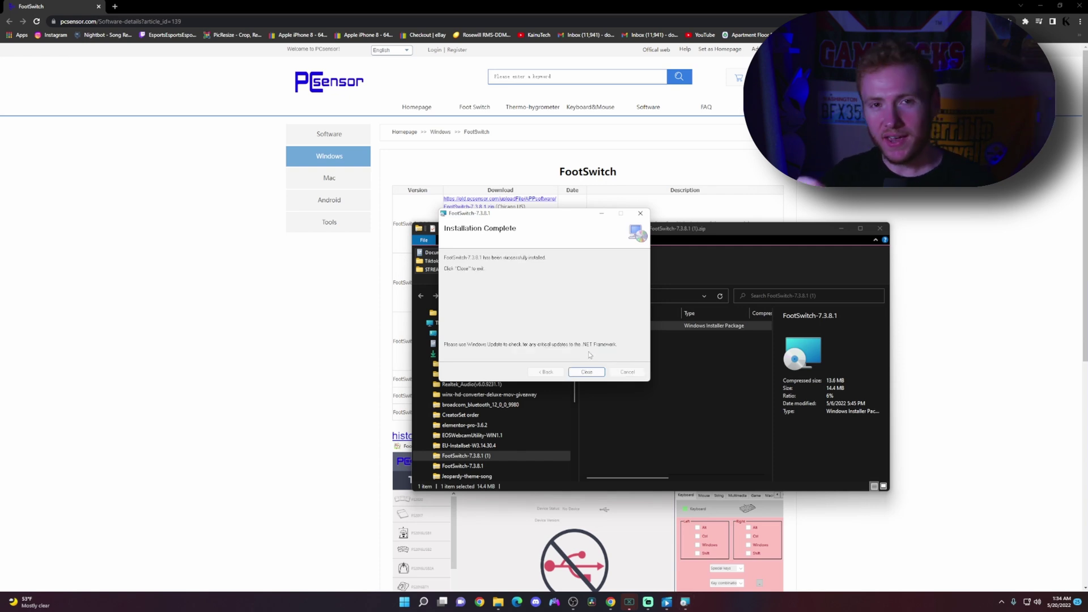
- Close the finished installer, search Windows for 'foot' and launch FootSwitch-7.3.8.1
{"action": "left_click", "coordinate": [586, 372]}
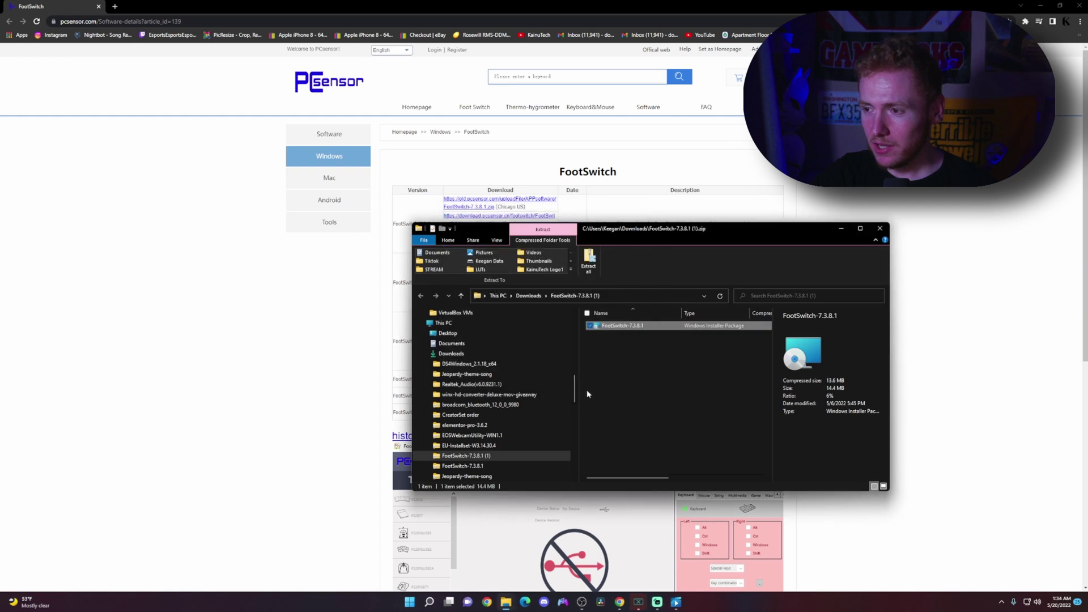
{"action": "left_click", "coordinate": [438, 605]}
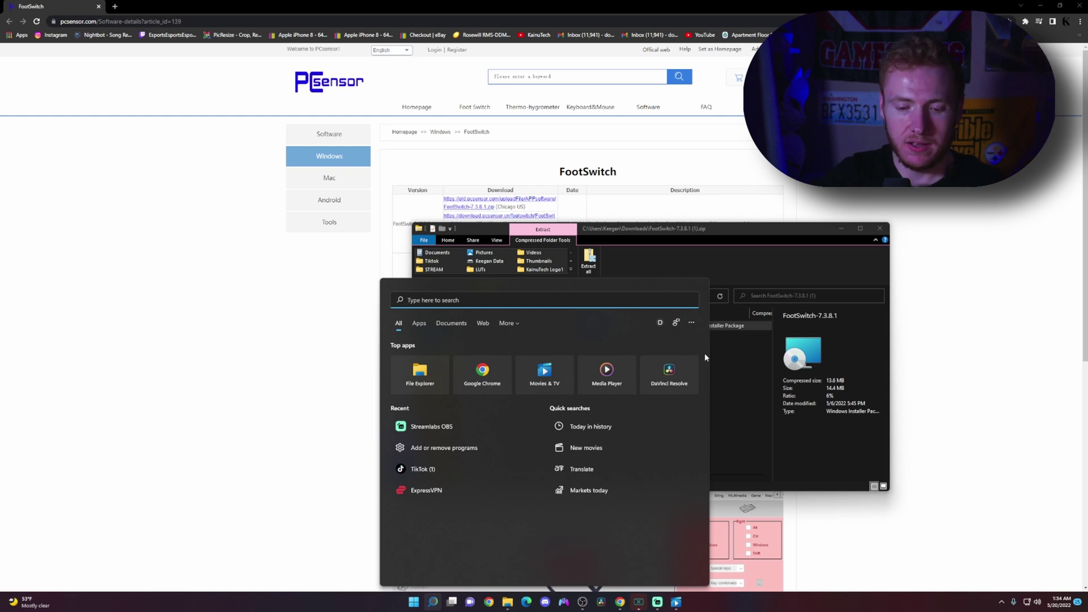
{"action": "type", "text": "footSwitch-7.3.8.1"}
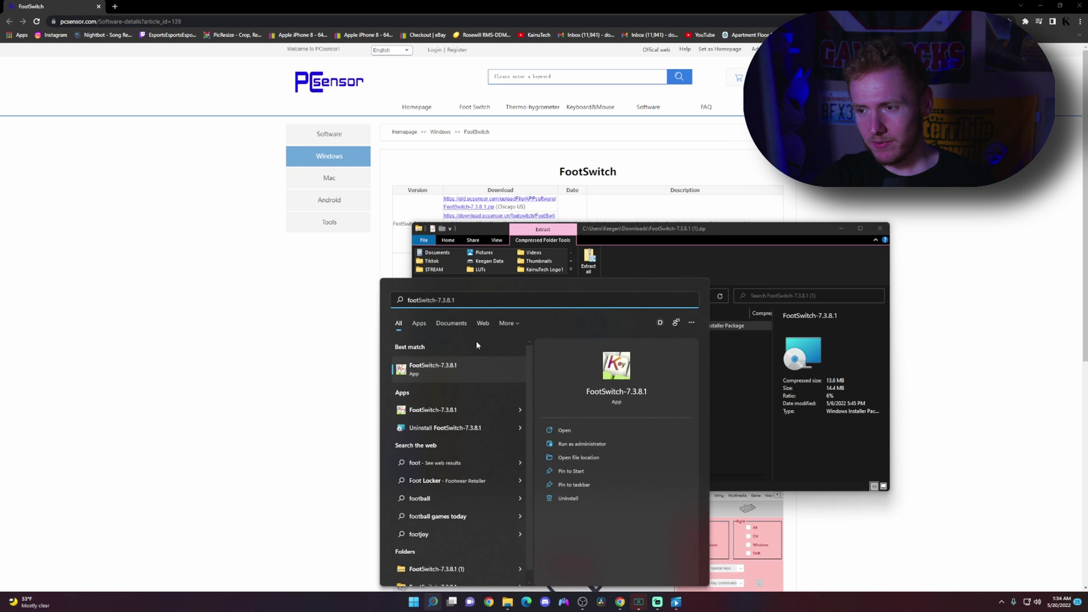
{"action": "left_click", "coordinate": [439, 373]}
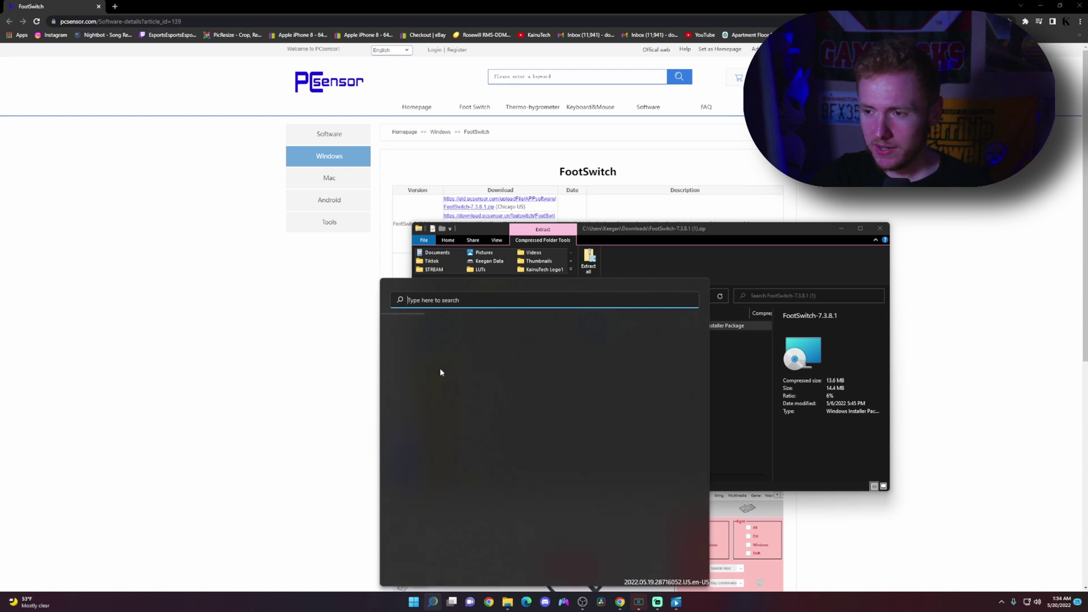
{"action": "type", "text": "foot"}
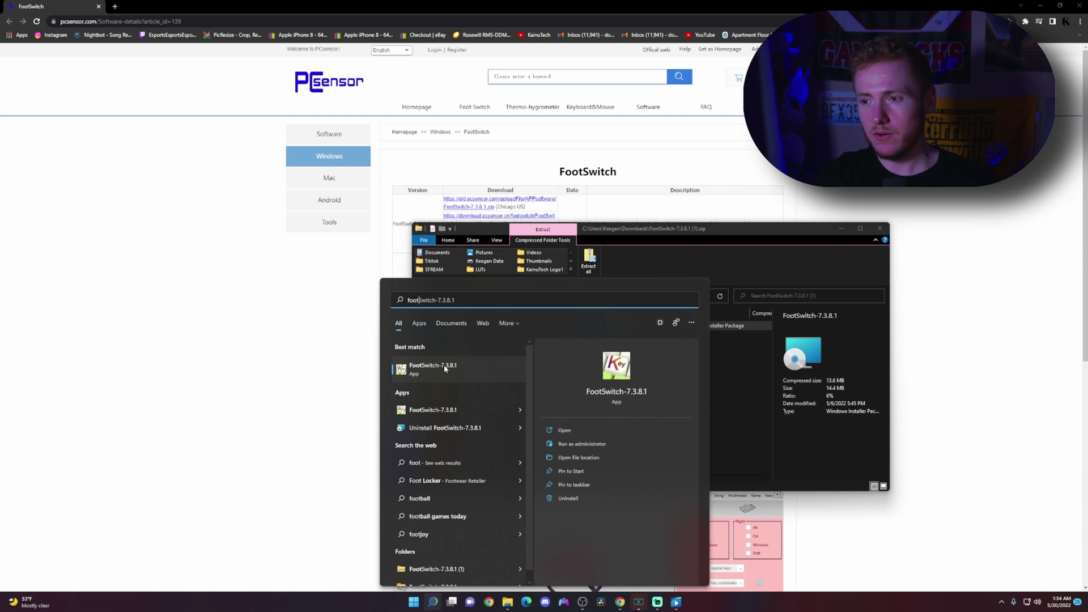
{"action": "left_click", "coordinate": [444, 365]}
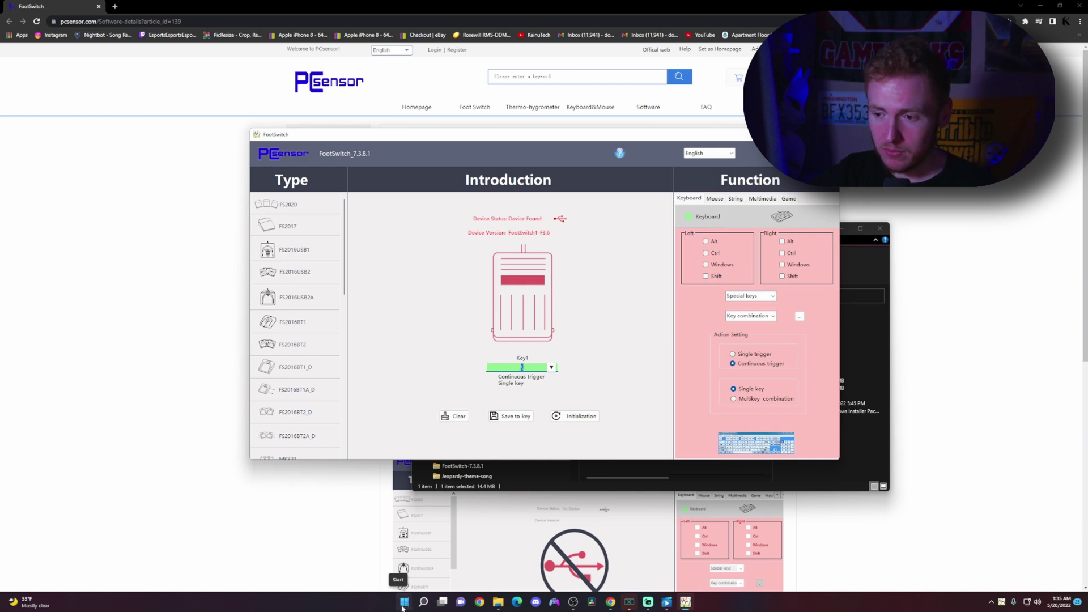
- Run Scan for hardware changes on the computer node in Device Manager, then return to FootSwitch
{"action": "right_click", "coordinate": [403, 606]}
{"action": "left_click", "coordinate": [400, 416]}
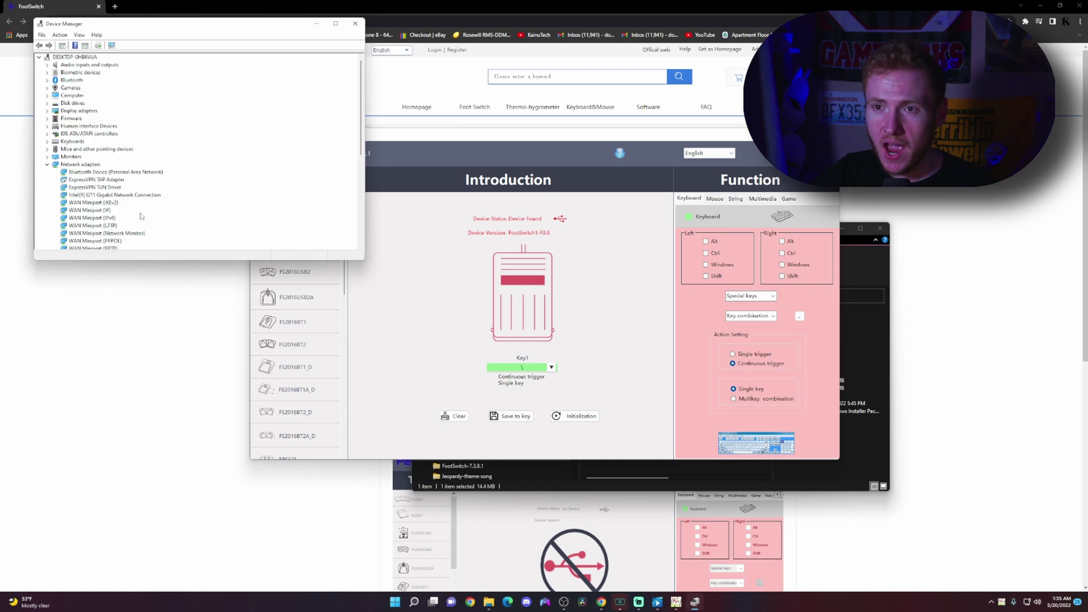
{"action": "left_click_drag", "start_coordinate": [139, 31], "coordinate": [396, 240]}
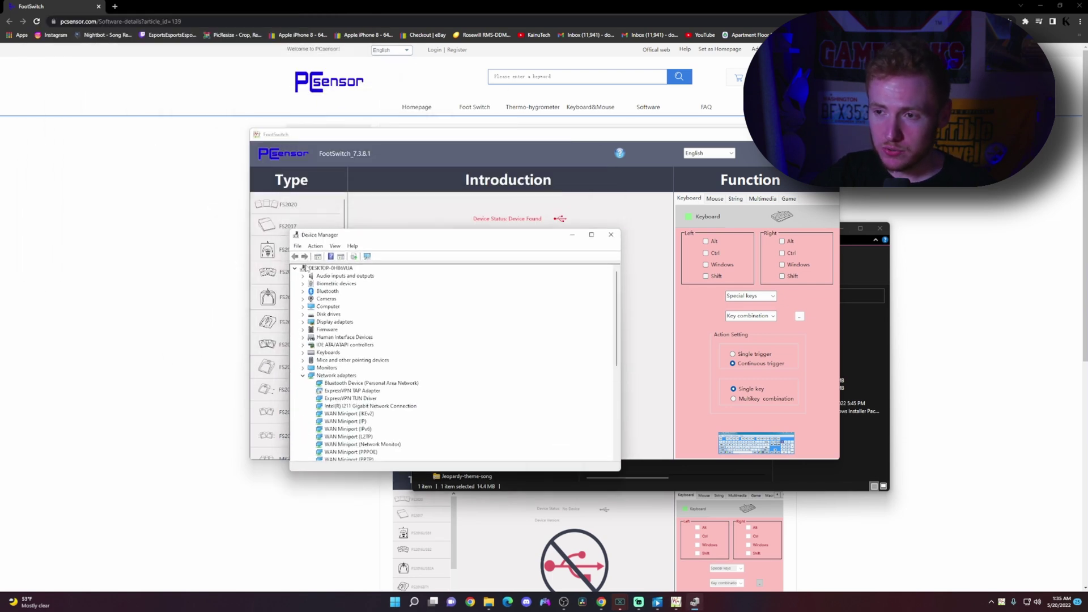
{"action": "right_click", "coordinate": [330, 269]}
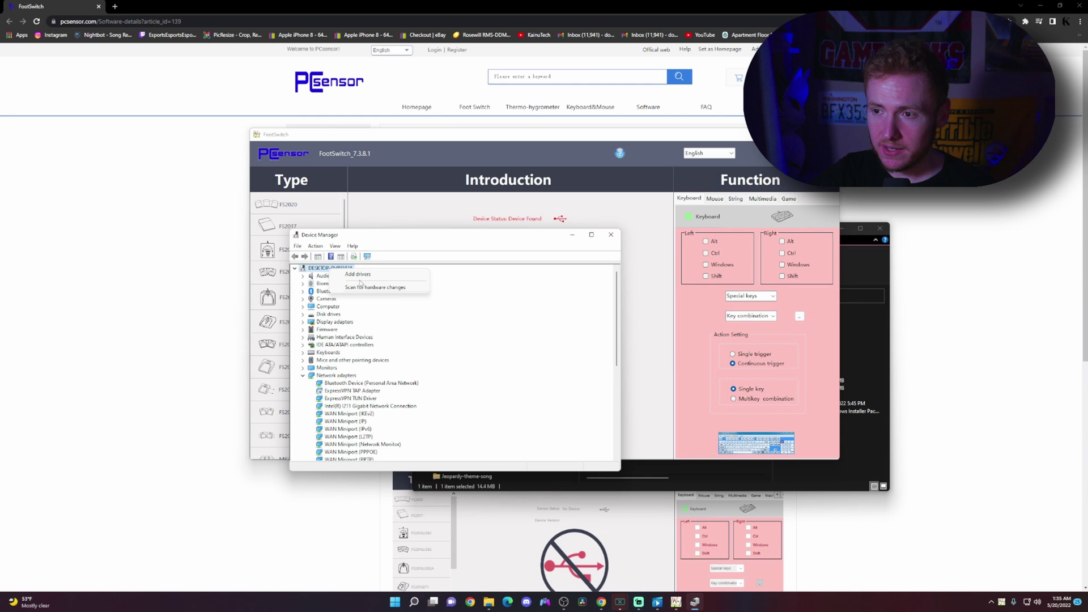
{"action": "left_click", "coordinate": [361, 286]}
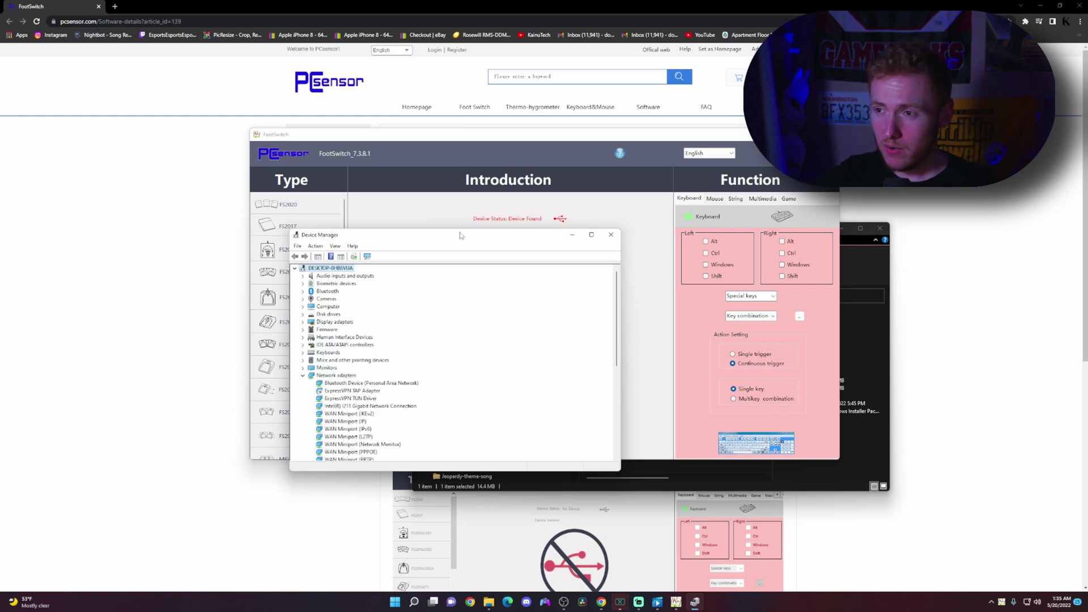
{"action": "left_click", "coordinate": [465, 212]}
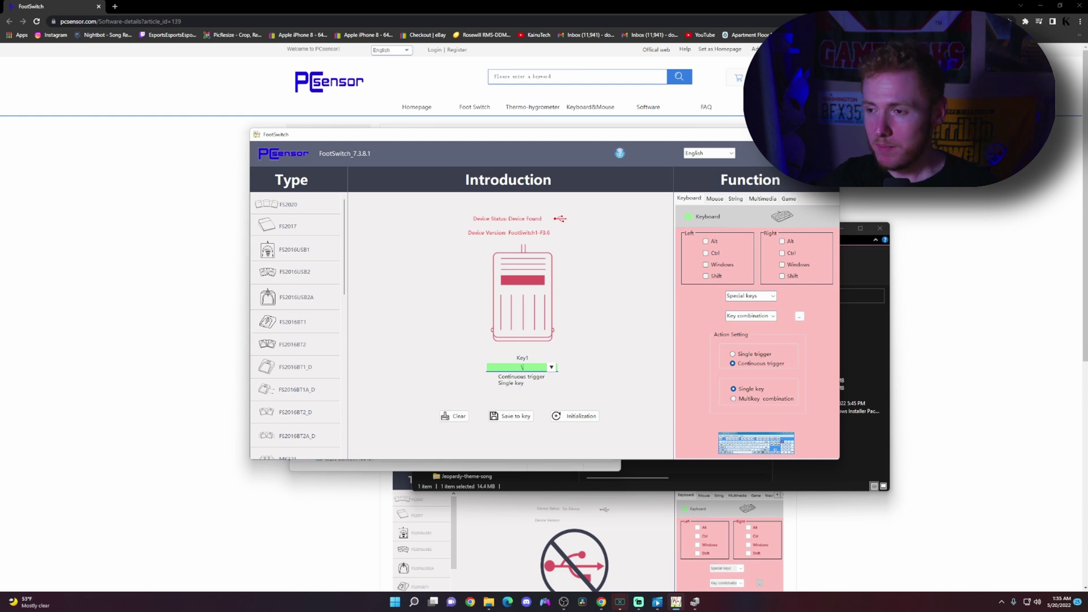
- Set Key1 to Press trigger and save it to the pedal
{"action": "left_click", "coordinate": [553, 368]}
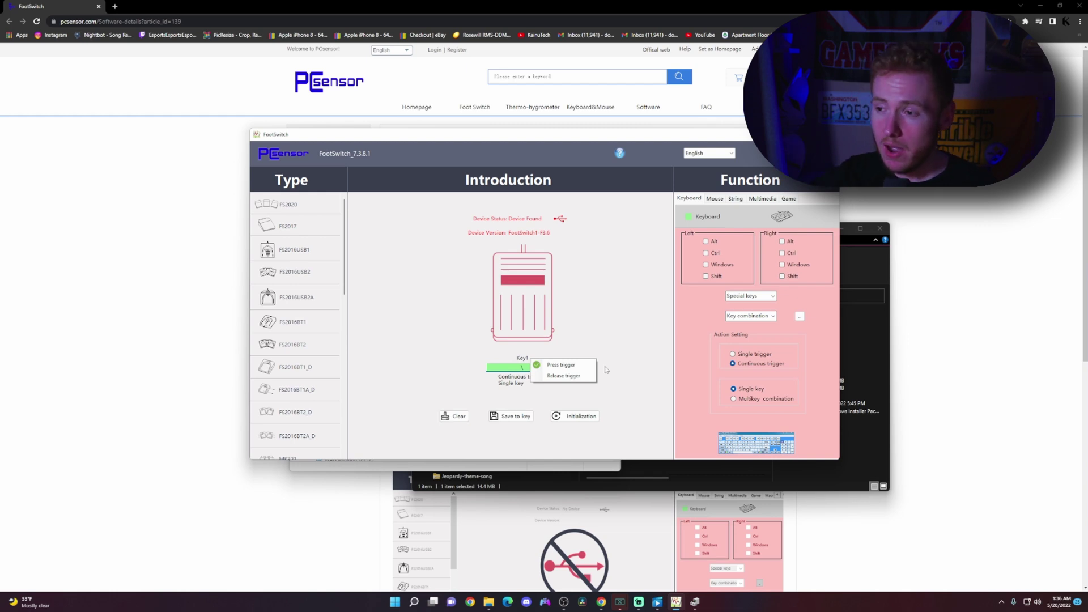
{"action": "left_click", "coordinate": [577, 366]}
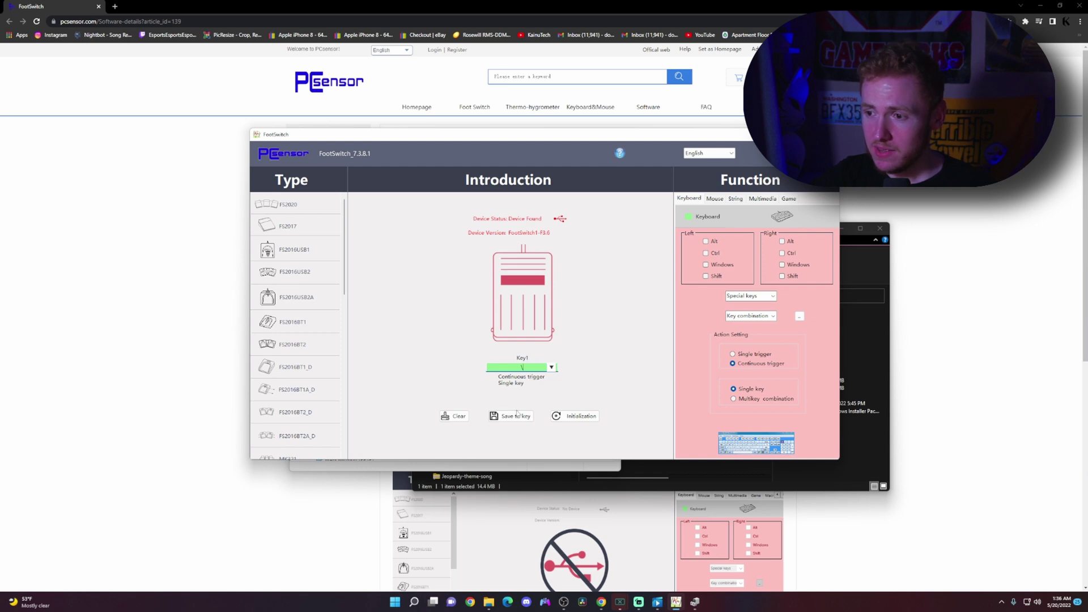
{"action": "left_click", "coordinate": [506, 418]}
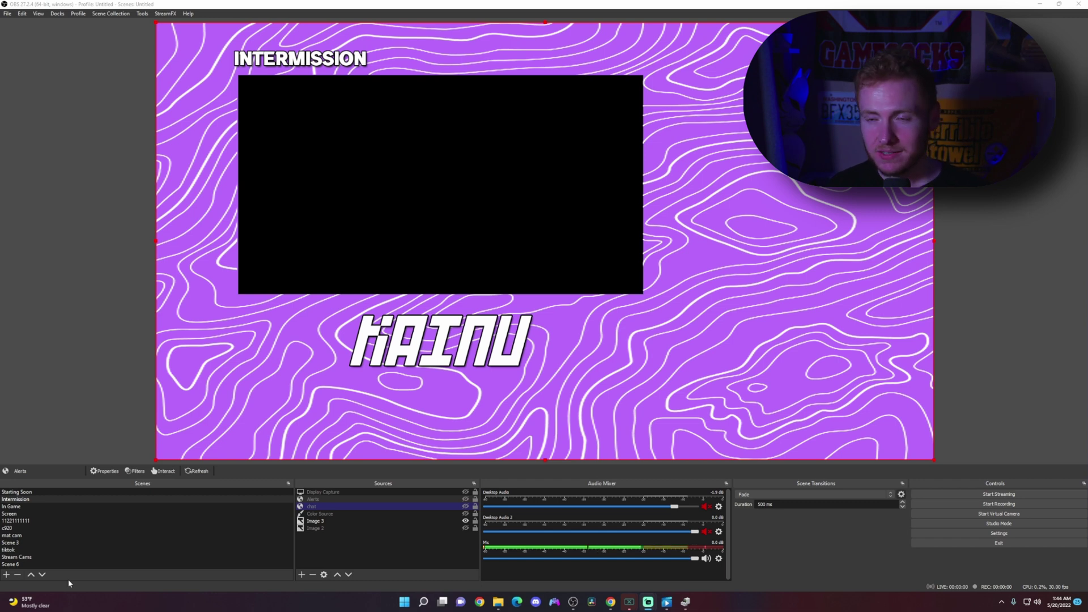
- Bind the pedal's backslash key to Starting Soon's 'Switch to scene' hotkey and apply
{"action": "left_click", "coordinate": [993, 533]}
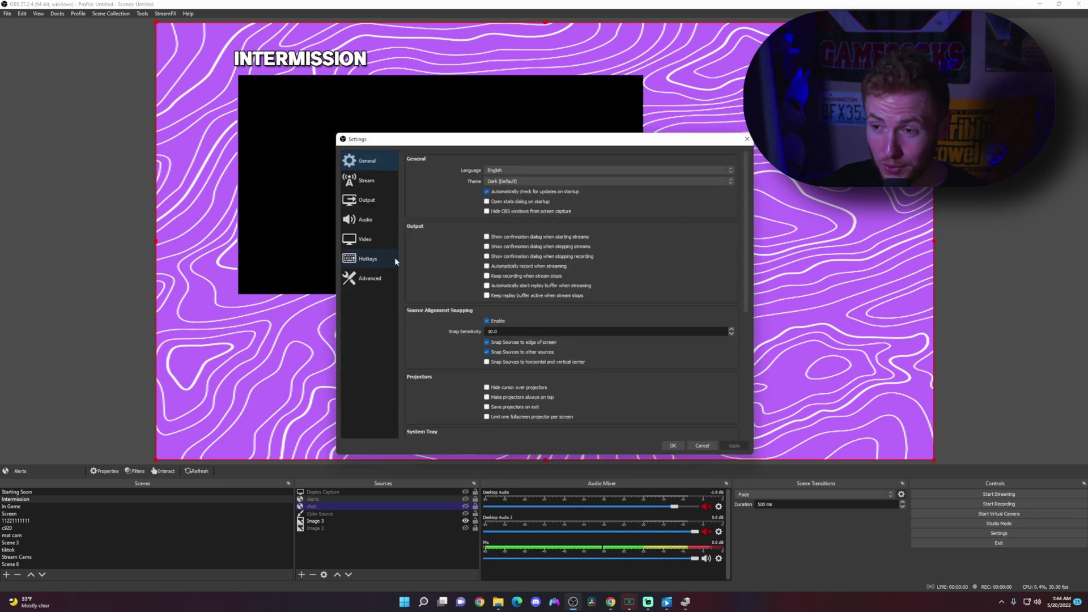
{"action": "left_click", "coordinate": [380, 258]}
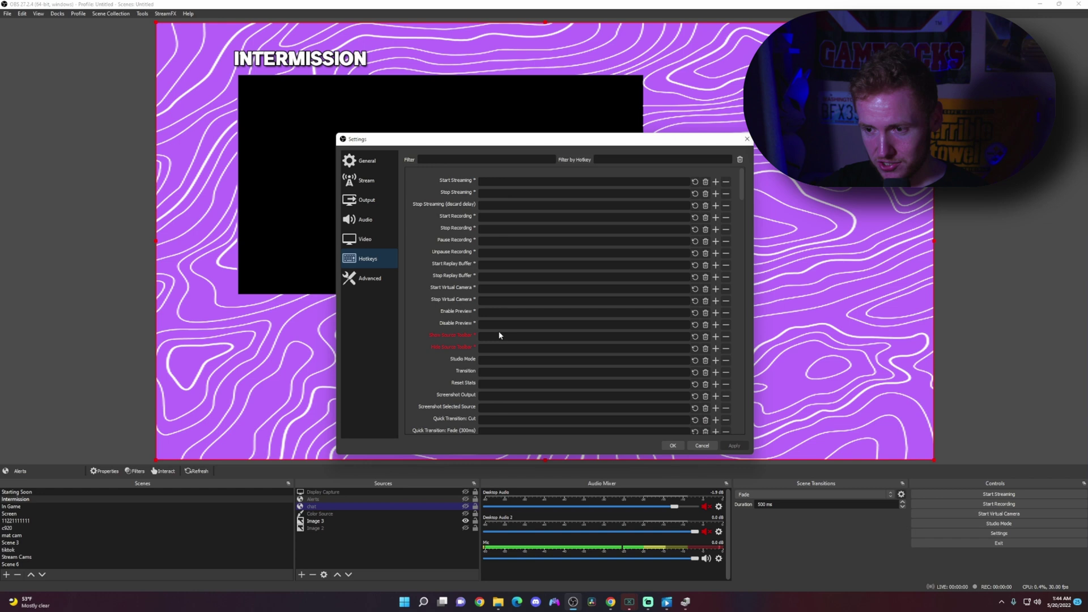
{"action": "scroll", "coordinate": [499, 335], "scroll_direction": "down", "scroll_amount": 15}
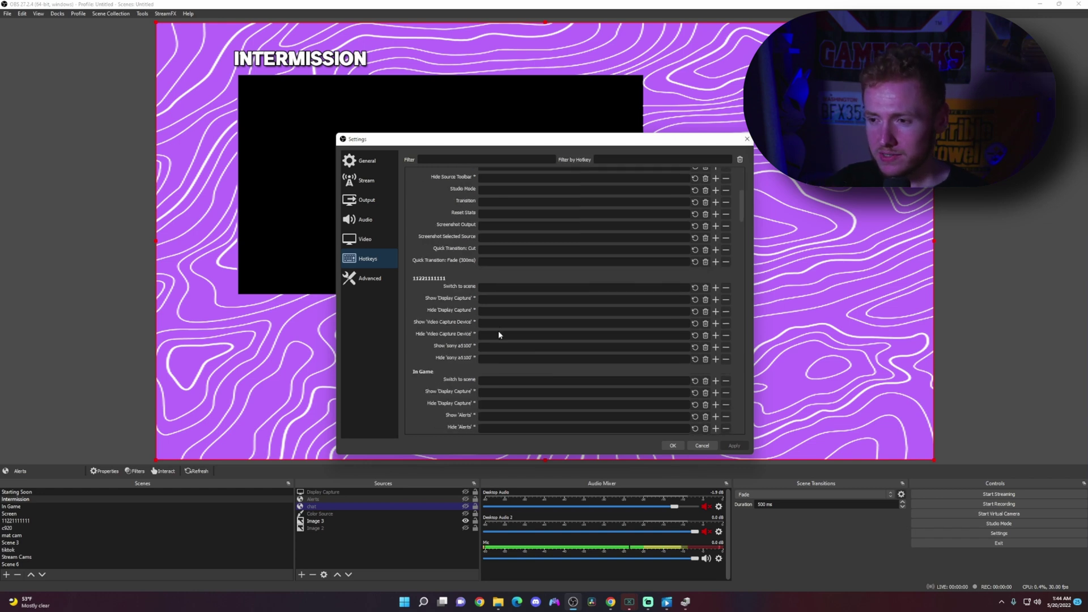
{"action": "scroll", "coordinate": [499, 334], "scroll_direction": "down", "scroll_amount": 15}
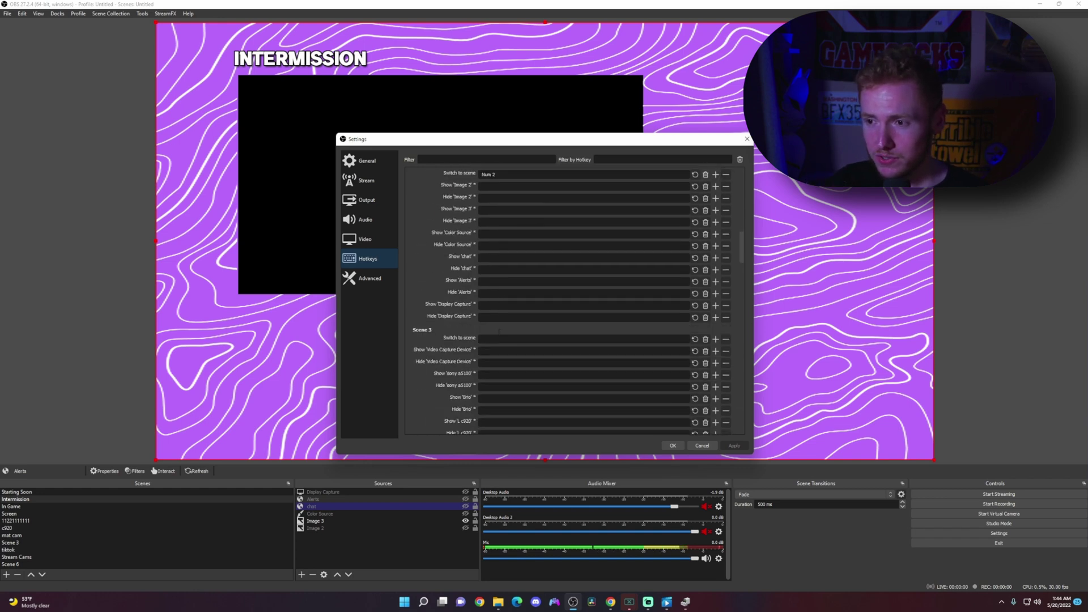
{"action": "scroll", "coordinate": [498, 335], "scroll_direction": "down", "scroll_amount": 1}
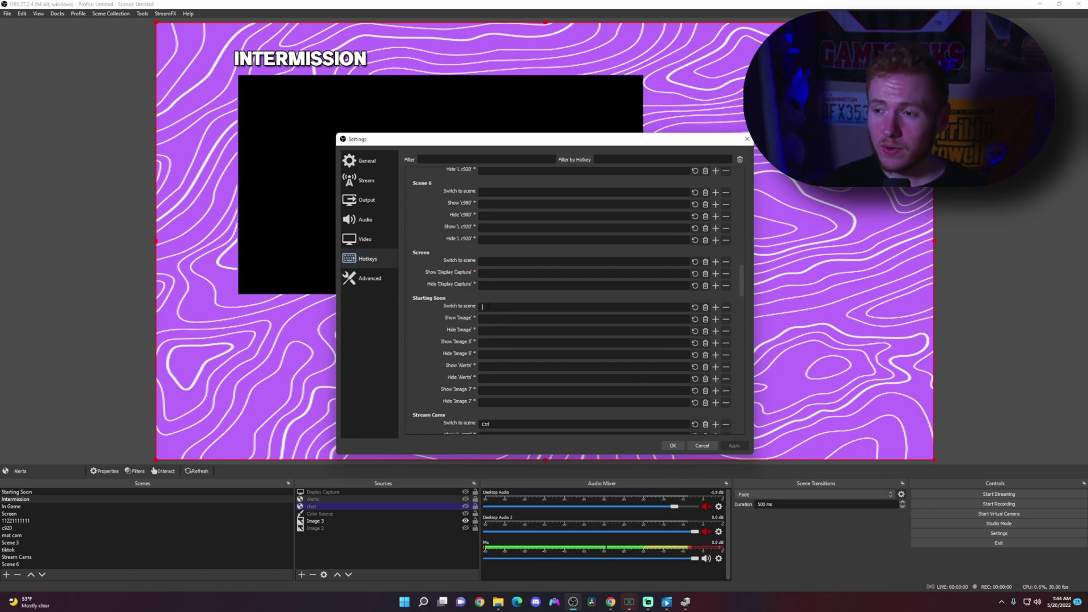
{"action": "left_click", "coordinate": [485, 306]}
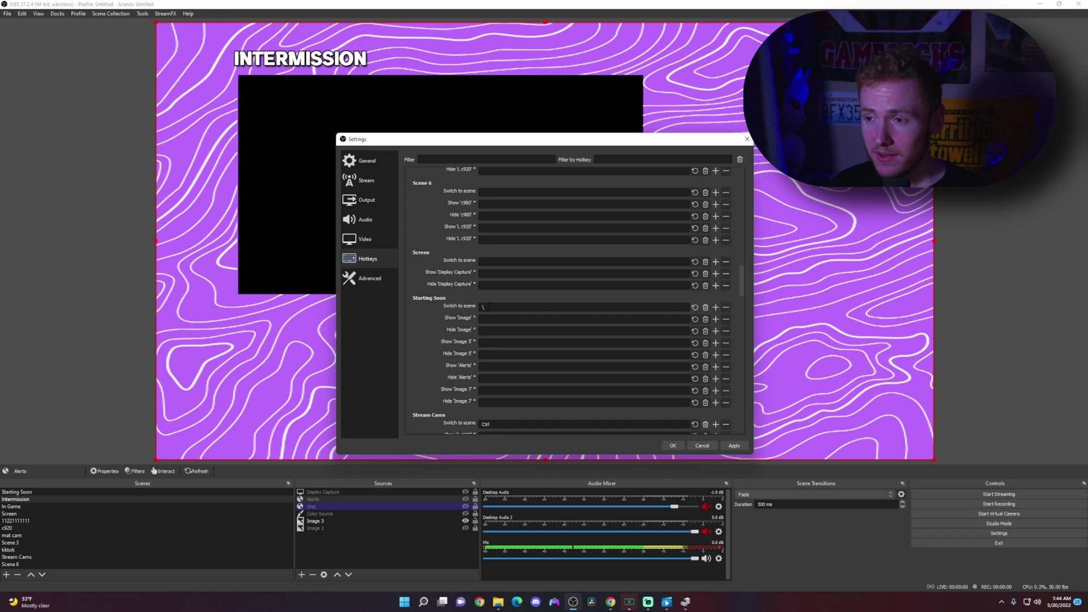
{"action": "left_click", "coordinate": [734, 445]}
{"action": "left_click", "coordinate": [688, 446]}
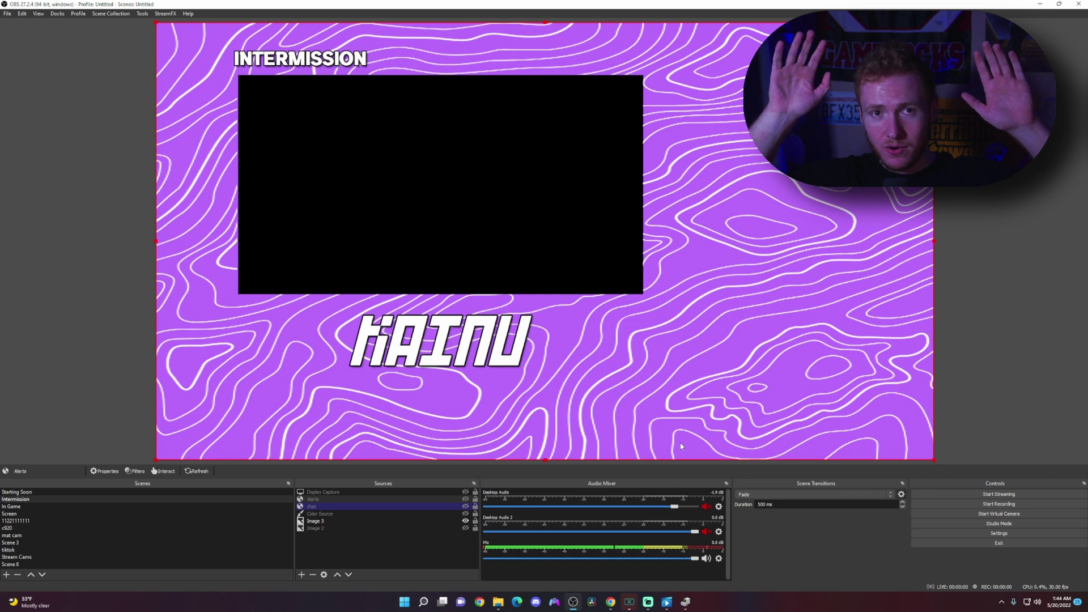
- Press the pedal to fire the hotkey and switch to the Starting Soon scene
{"action": "key", "text": "F1"}
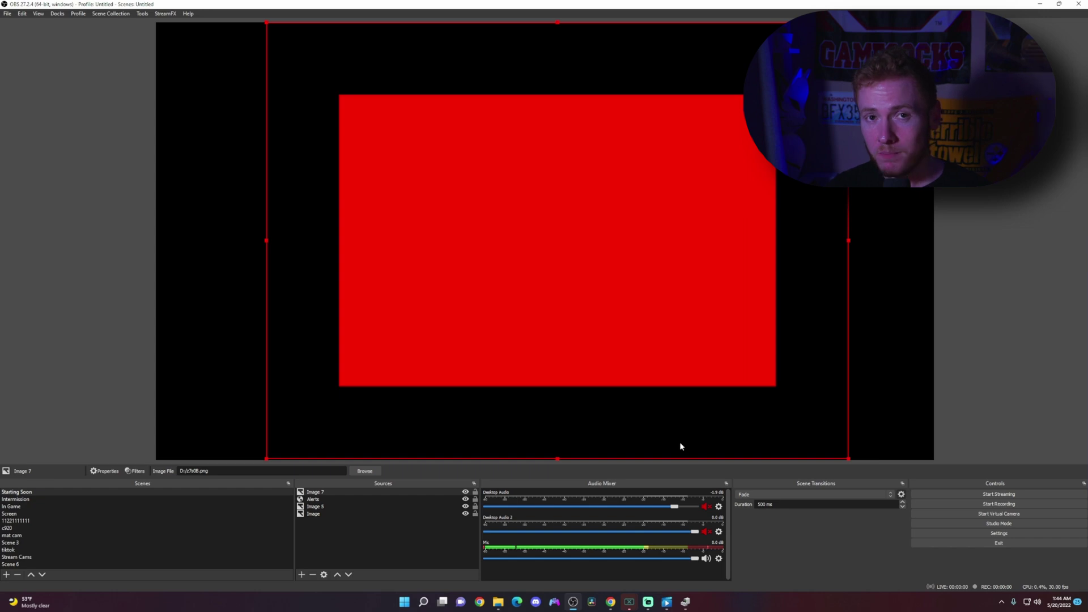
- Clear the Starting Soon 'Switch to scene' hotkey in Settings > Hotkeys
{"action": "left_click", "coordinate": [999, 534]}
{"action": "left_click", "coordinate": [363, 259]}
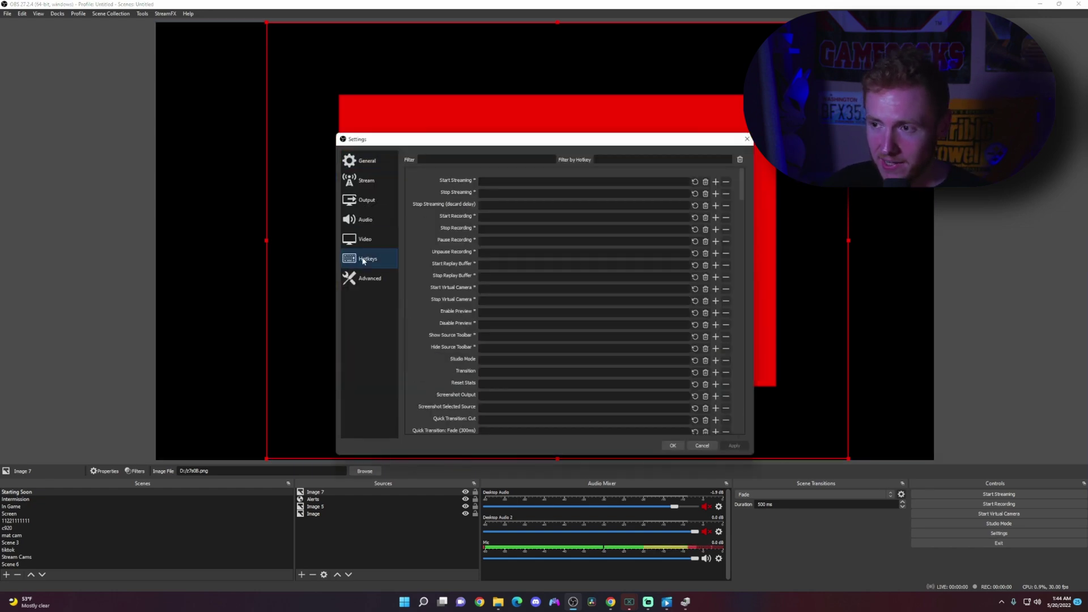
{"action": "scroll", "coordinate": [476, 311], "scroll_direction": "down", "scroll_amount": 20}
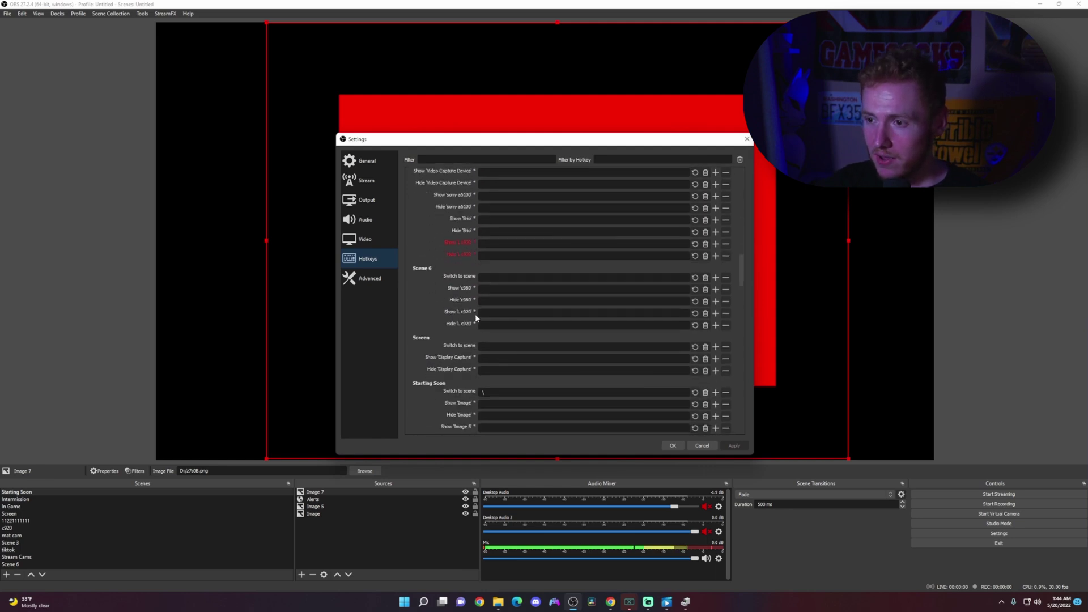
{"action": "scroll", "coordinate": [474, 318], "scroll_direction": "down", "scroll_amount": 1}
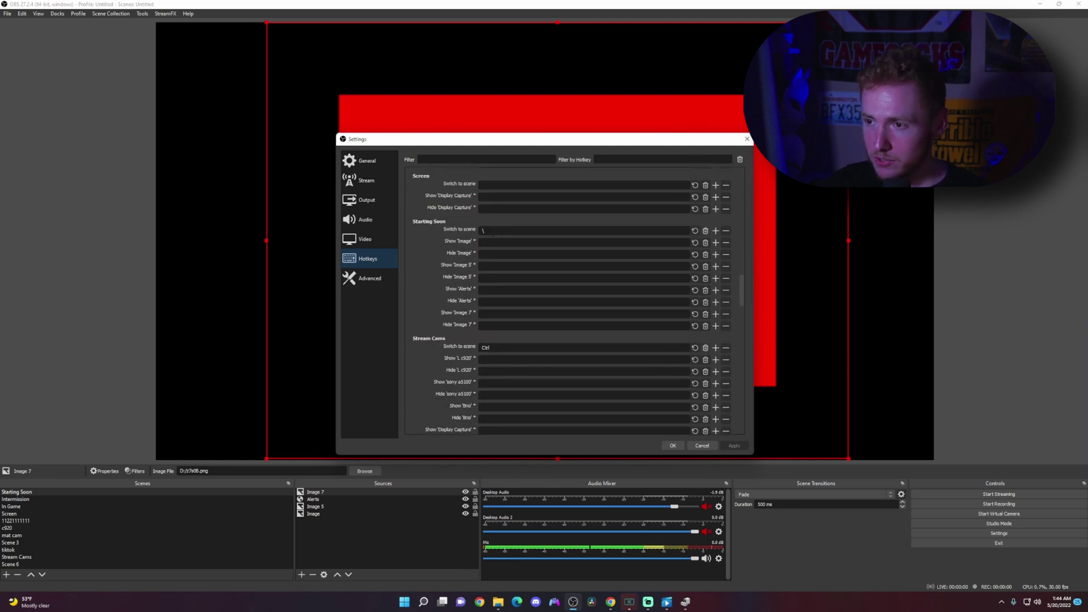
{"action": "left_click", "coordinate": [705, 231]}
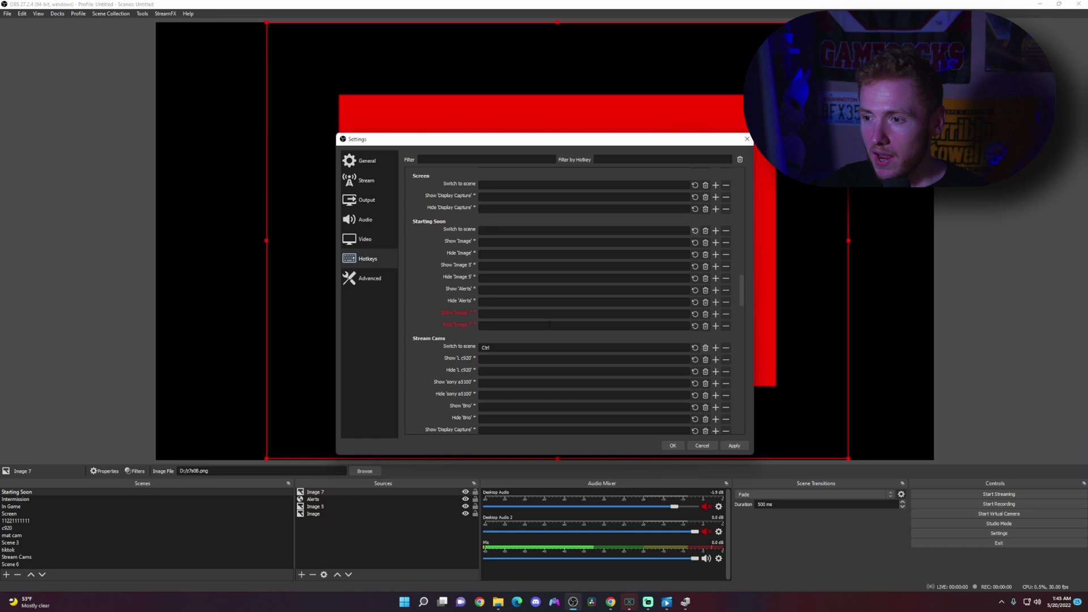
- Assign backslash to both Mic Mute and Unmute hotkeys and apply
{"action": "scroll", "coordinate": [549, 325], "scroll_direction": "down", "scroll_amount": 10}
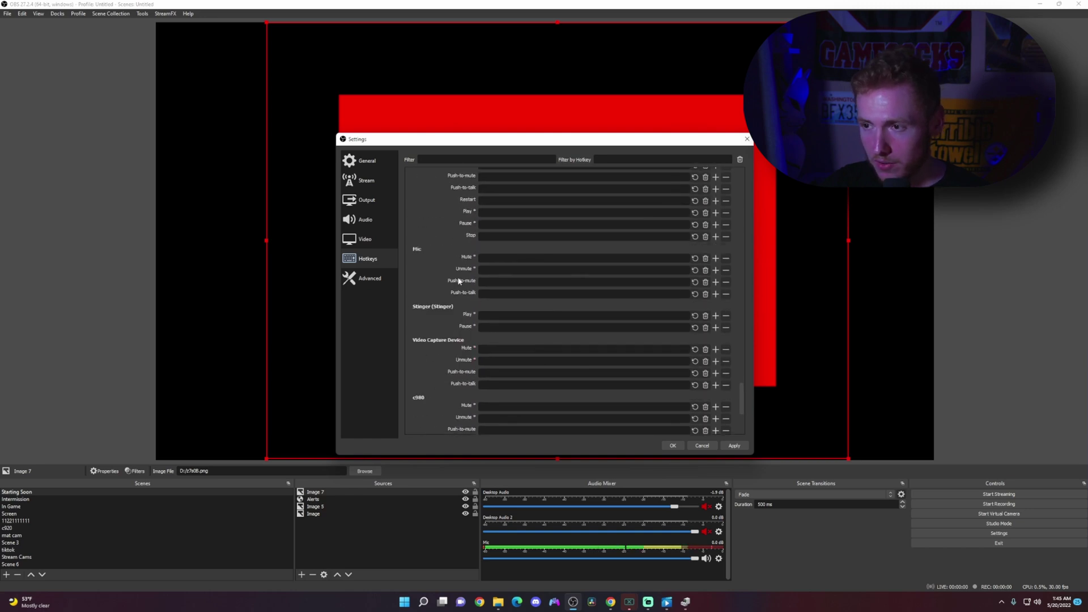
{"action": "mouse_move", "coordinate": [470, 261]}
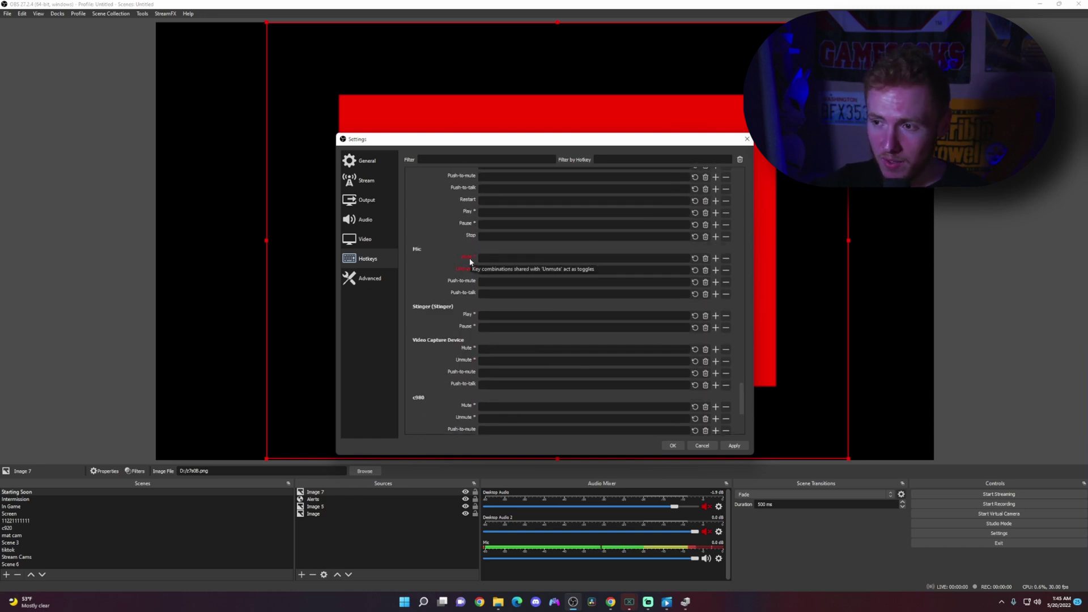
{"action": "left_click", "coordinate": [491, 259]}
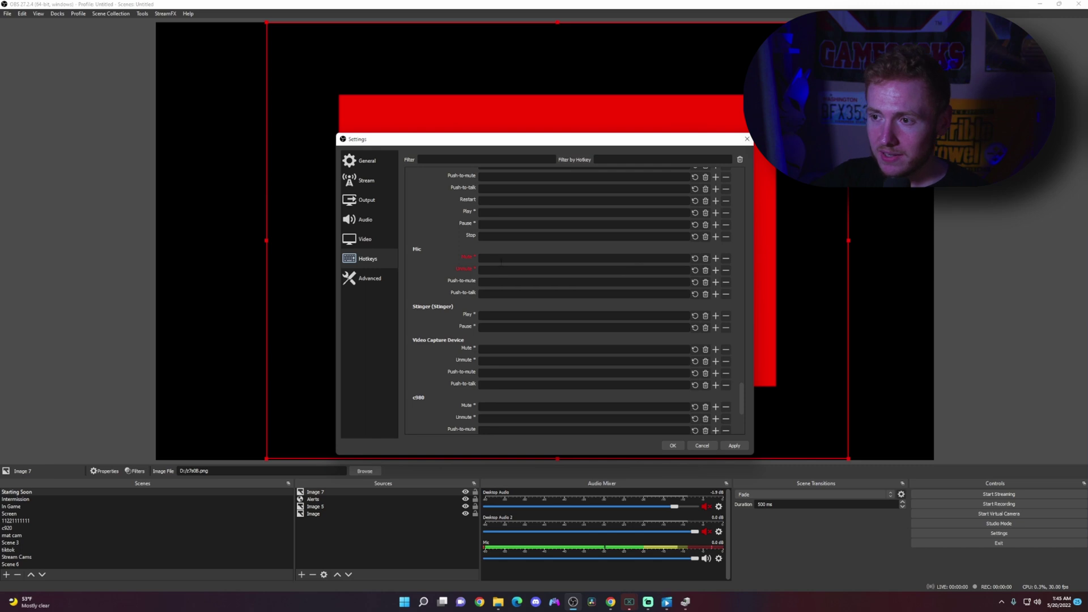
{"action": "key", "text": "backslash"}
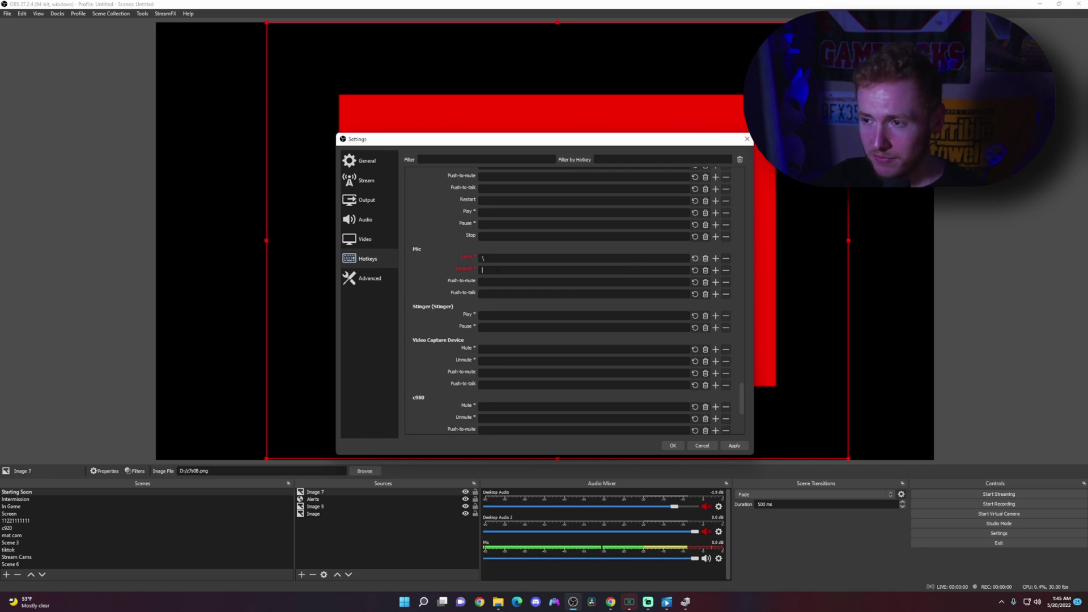
{"action": "left_click", "coordinate": [490, 270]}
{"action": "key", "text": "backslash"}
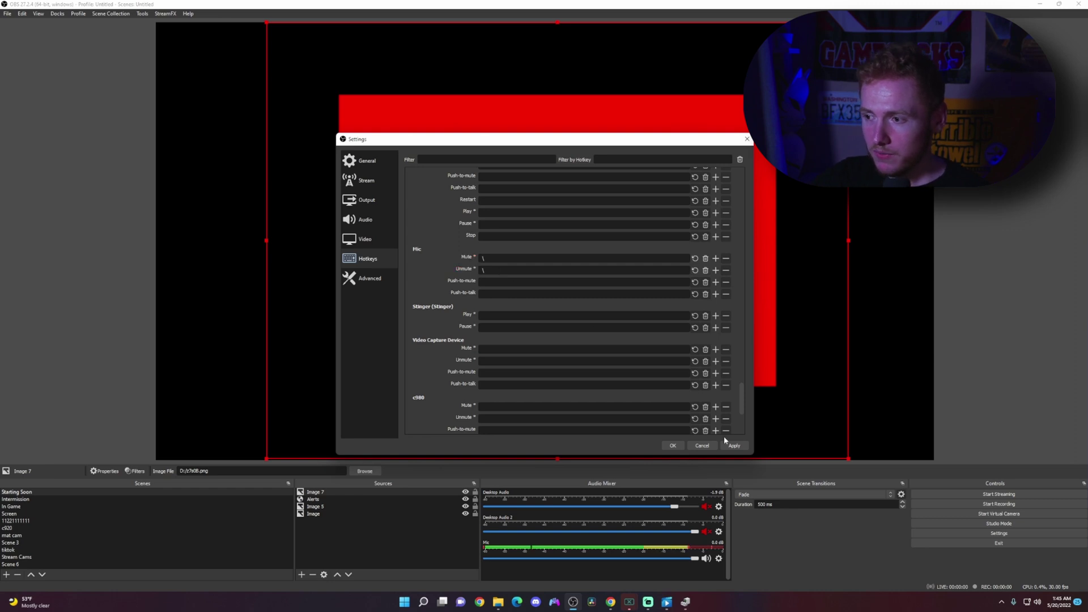
{"action": "left_click", "coordinate": [734, 446]}
- Close Settings with OK, then press the pedal twice to mute and unmute the Mic
{"action": "left_click", "coordinate": [674, 446]}
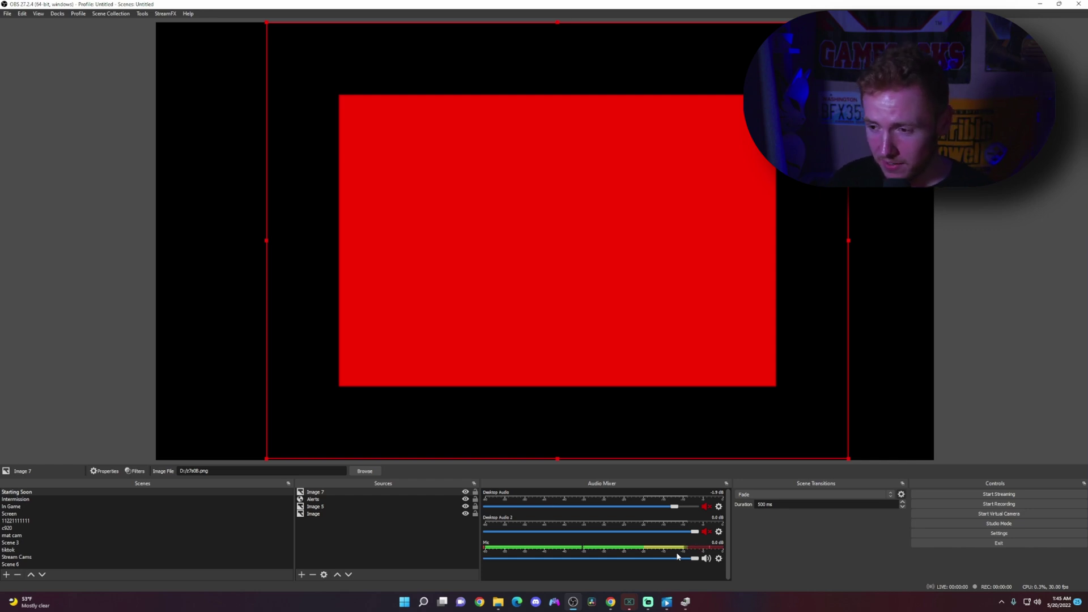
{"action": "key", "text": "ctrl+m"}
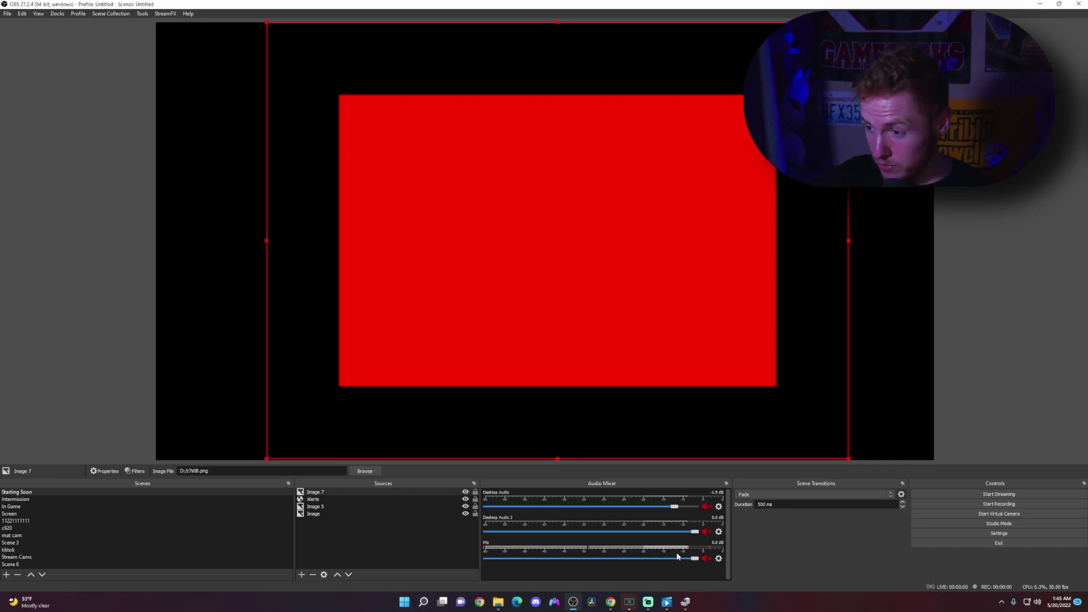
{"action": "key", "text": "ctrl+m"}
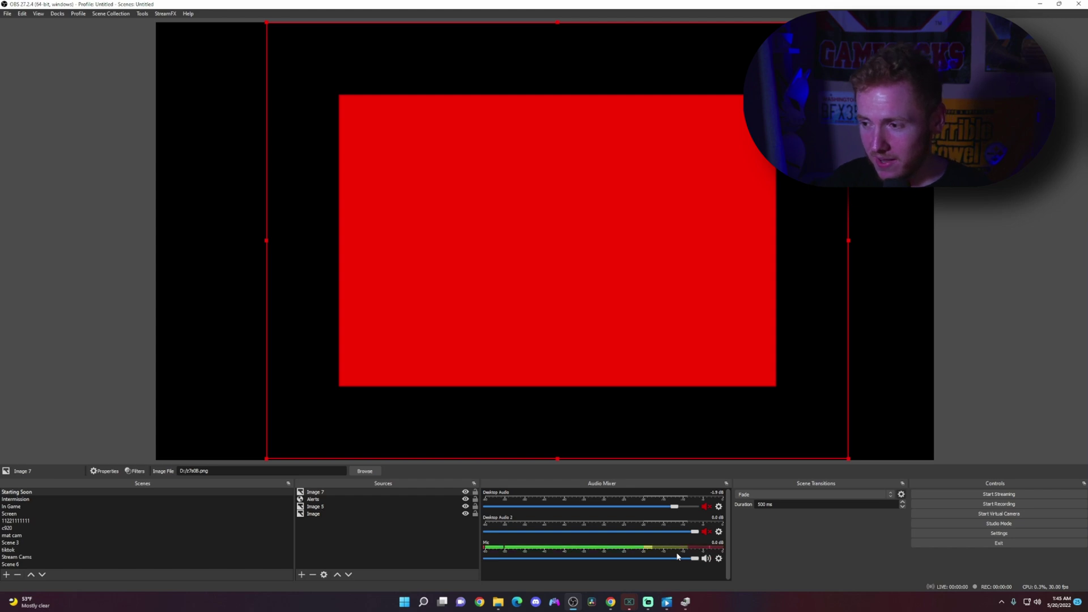